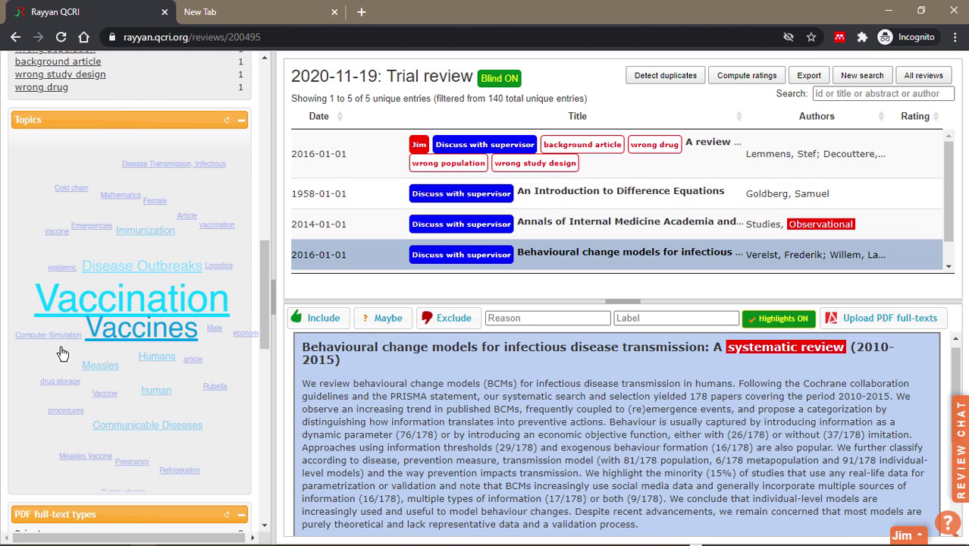
- Filter the articles by the topic Vaccination and look over the matching entries
mouse_move(144, 311)
click(127, 308)
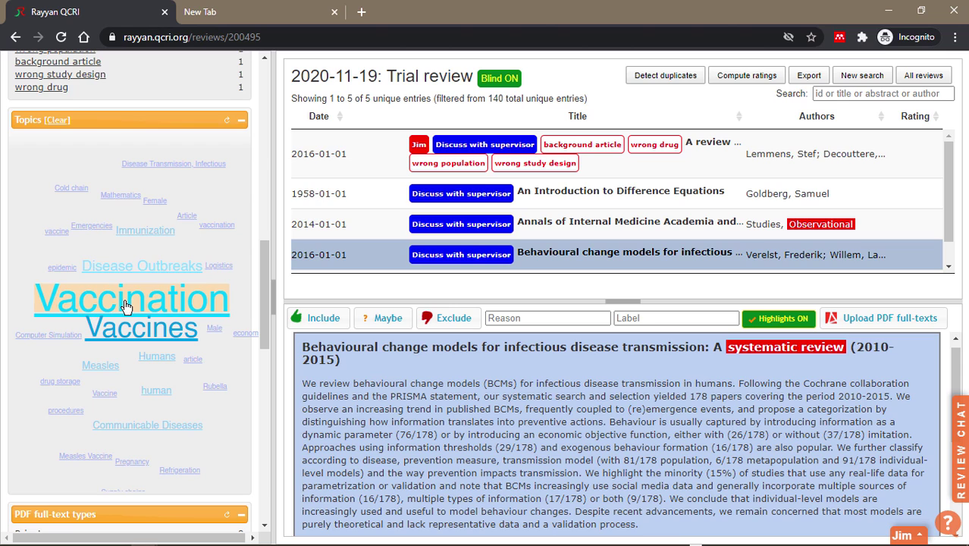
scroll(152, 182, up, 3)
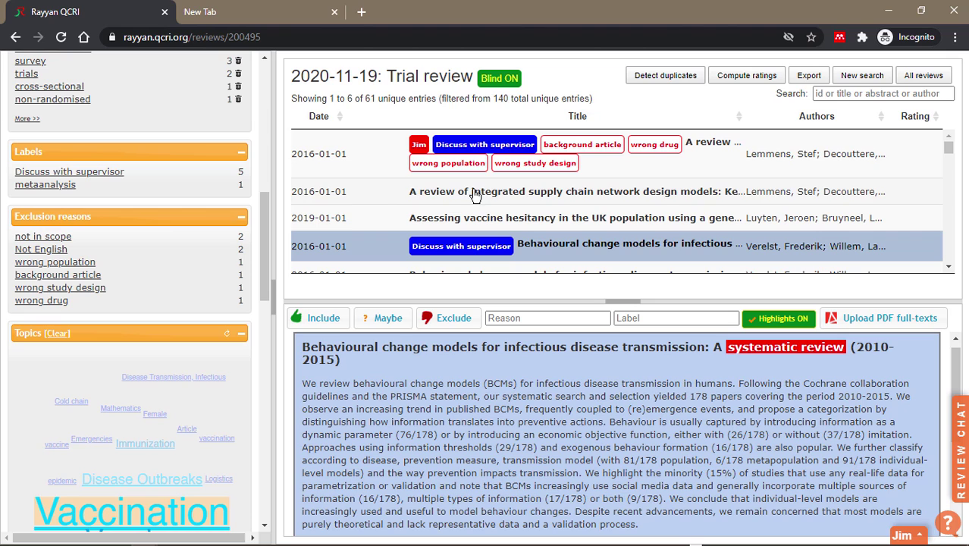
click(475, 195)
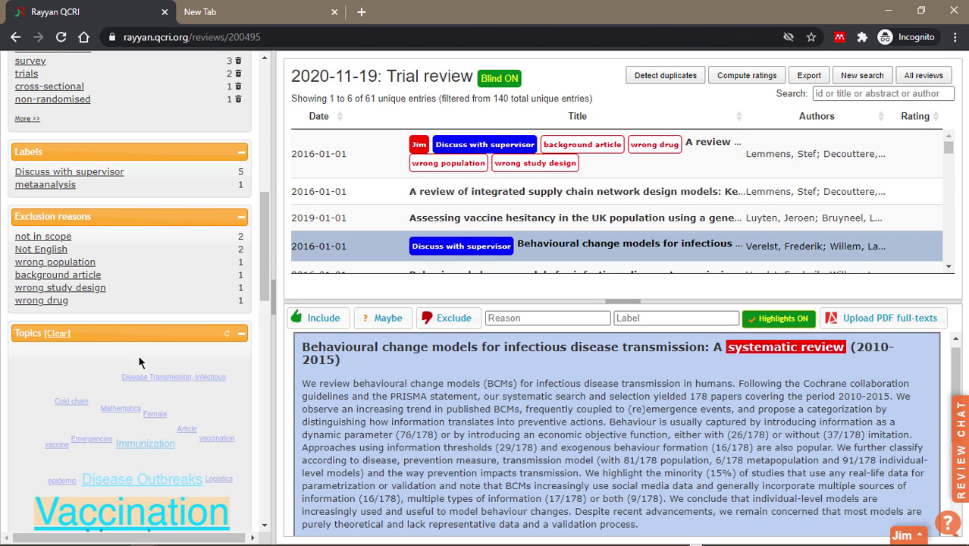
scroll(159, 357, down, 4)
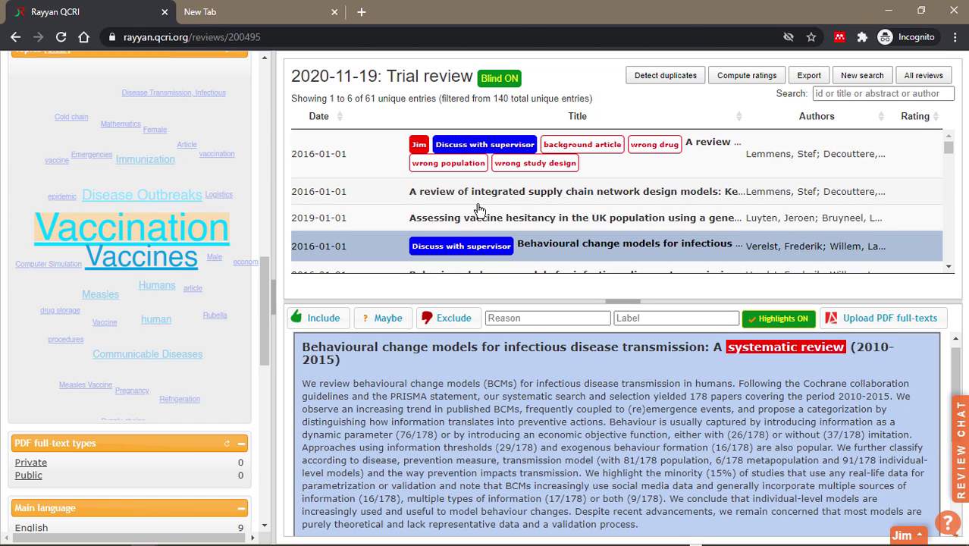
- Switch the topic filter from Vaccination to Vaccines, browse the matching articles, and clear the topic filter
click(155, 239)
click(155, 265)
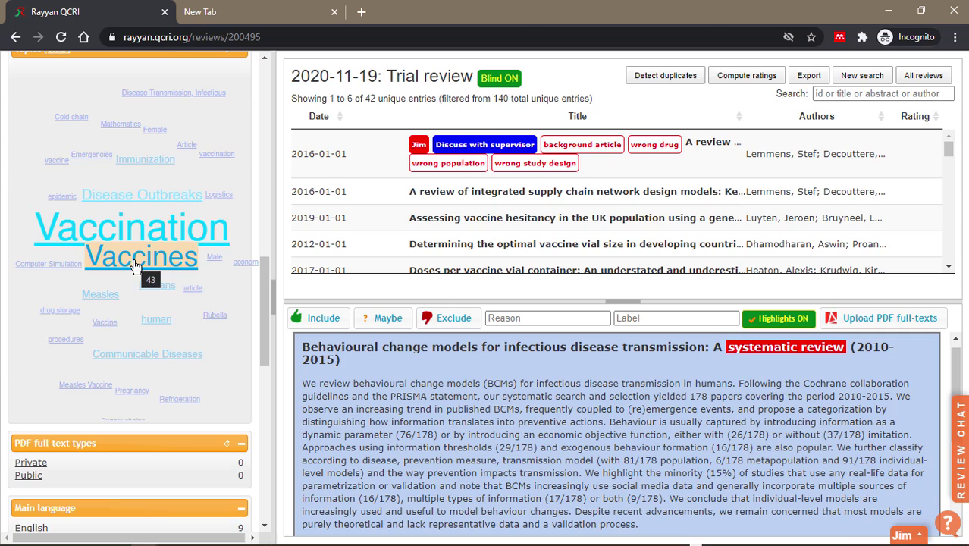
scroll(508, 200, down, 7)
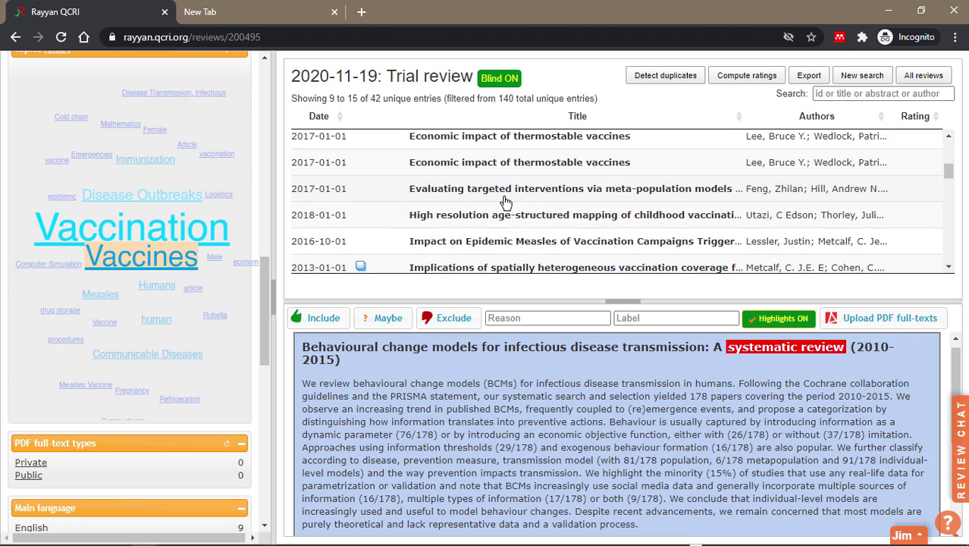
scroll(506, 202, up, 7)
scroll(506, 201, down, 5)
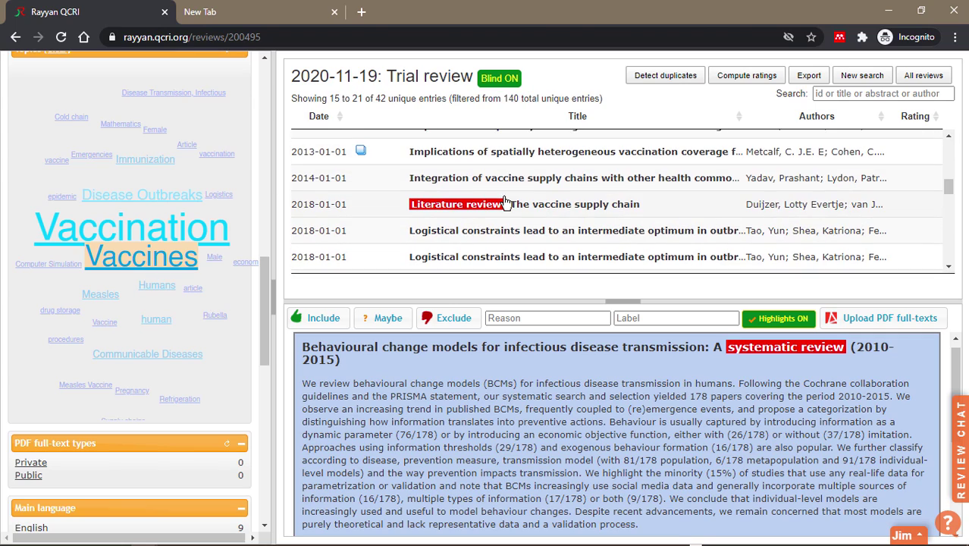
scroll(504, 199, up, 3)
scroll(415, 205, down, 1)
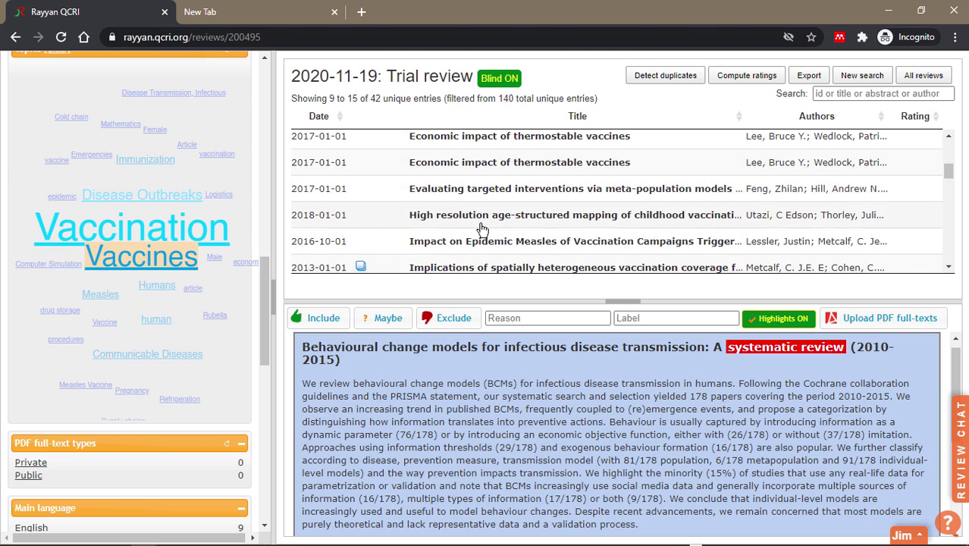
scroll(363, 217, down, 1)
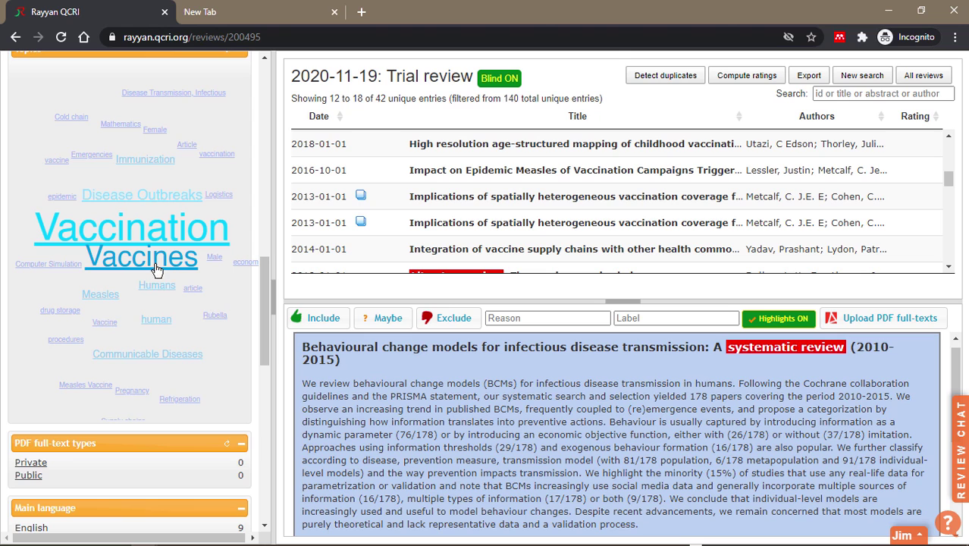
click(101, 297)
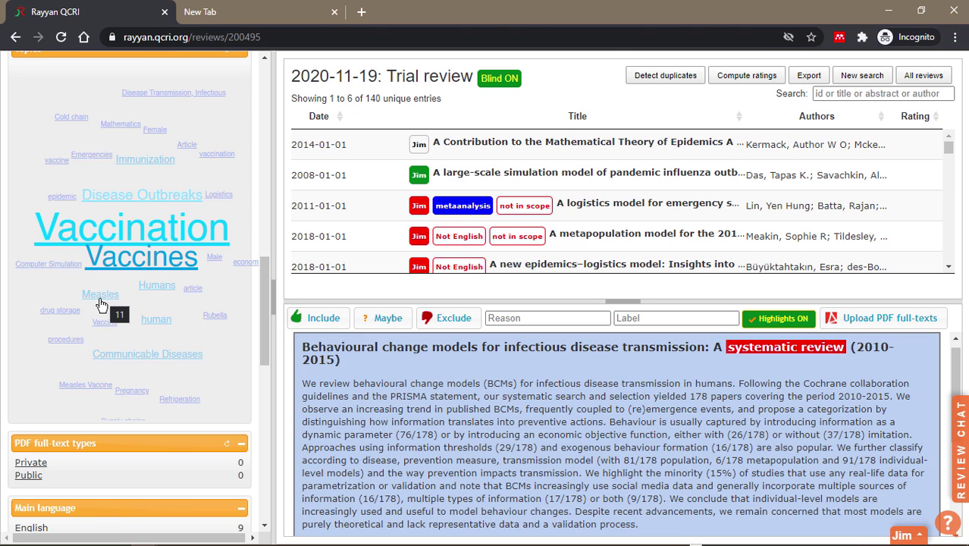
- Filter the articles by the journal Vaccine and remove that journal filter after viewing the results
scroll(191, 281, down, 5)
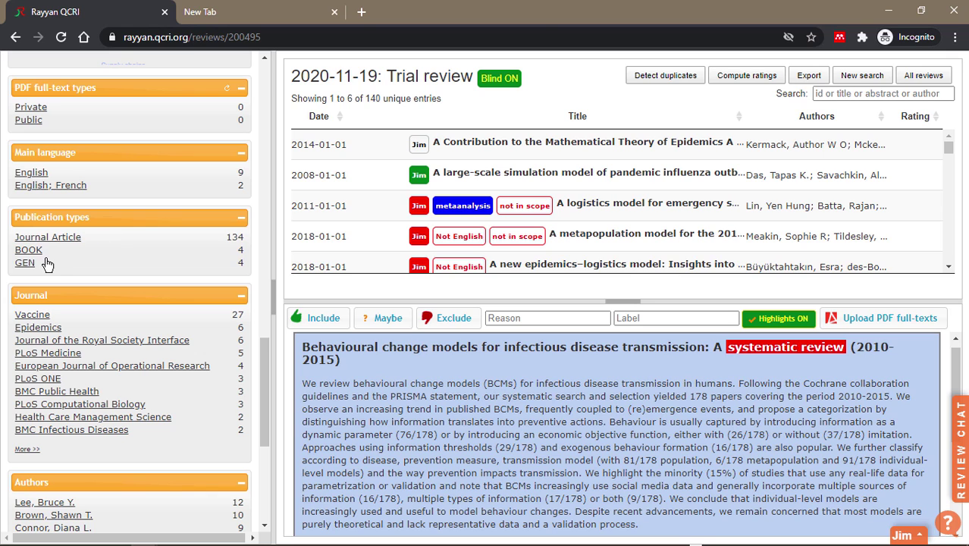
scroll(114, 254, down, 2)
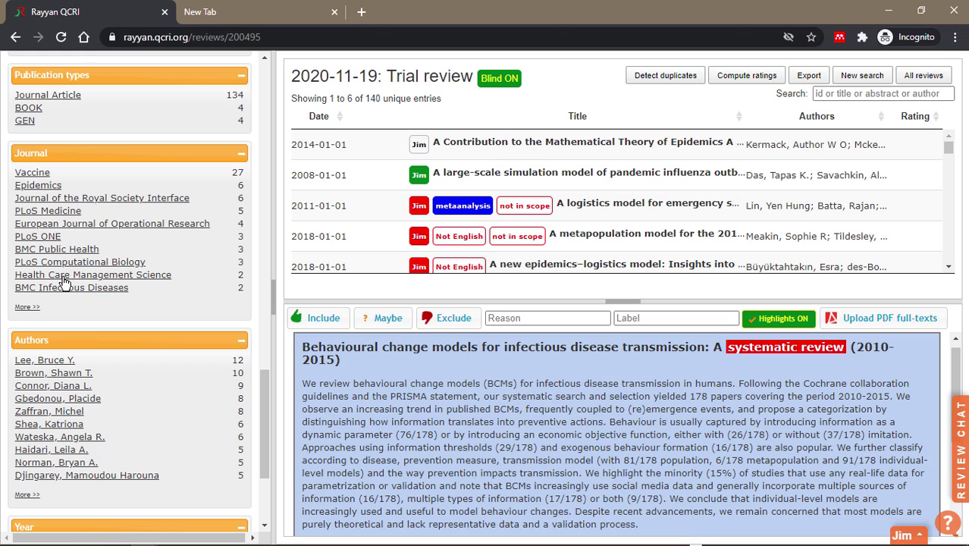
click(40, 176)
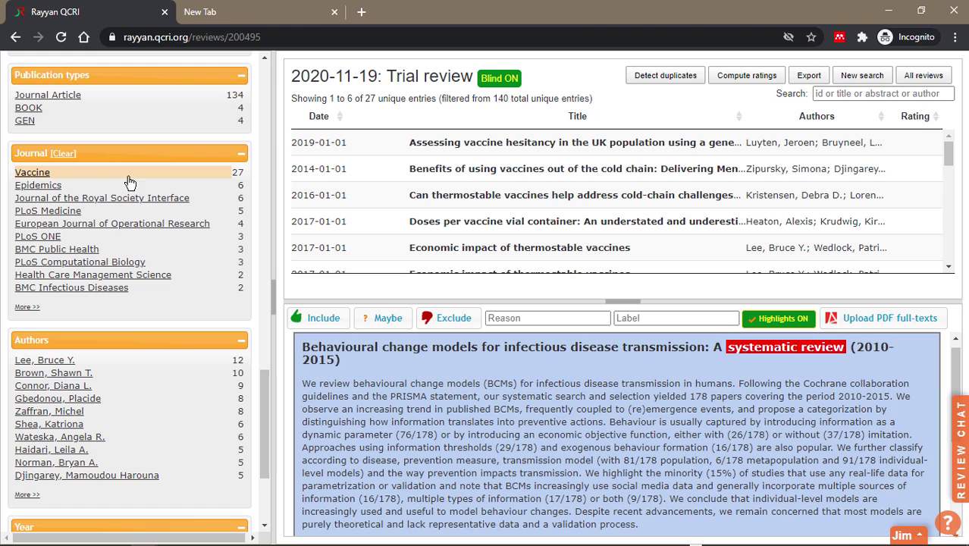
click(41, 179)
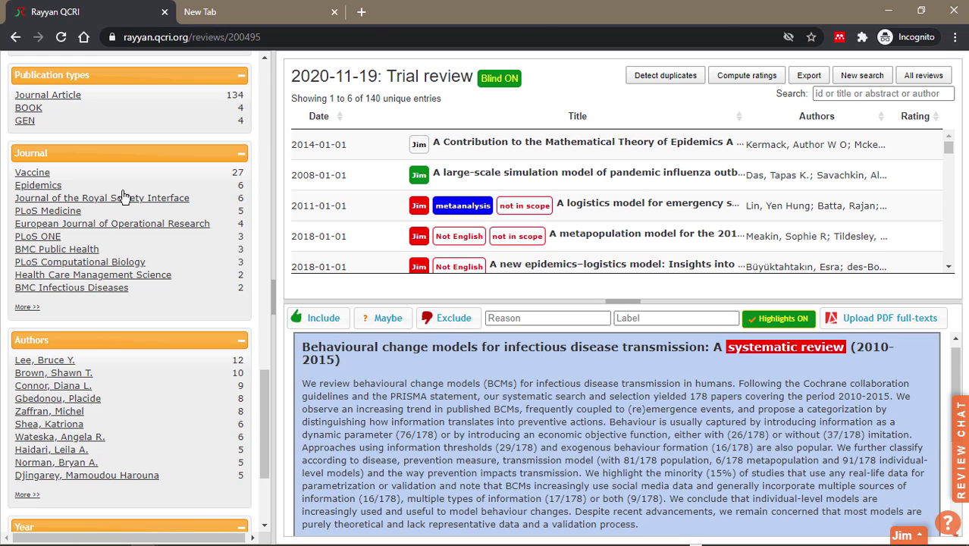
- Filter the articles by the first listed author, browse the matching entries, and remove the author filter
scroll(129, 196, down, 3)
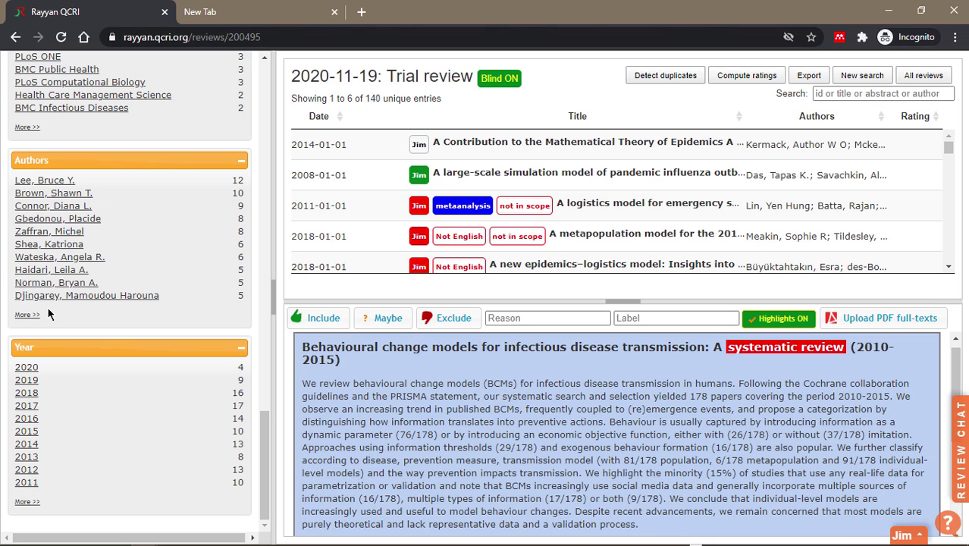
click(55, 184)
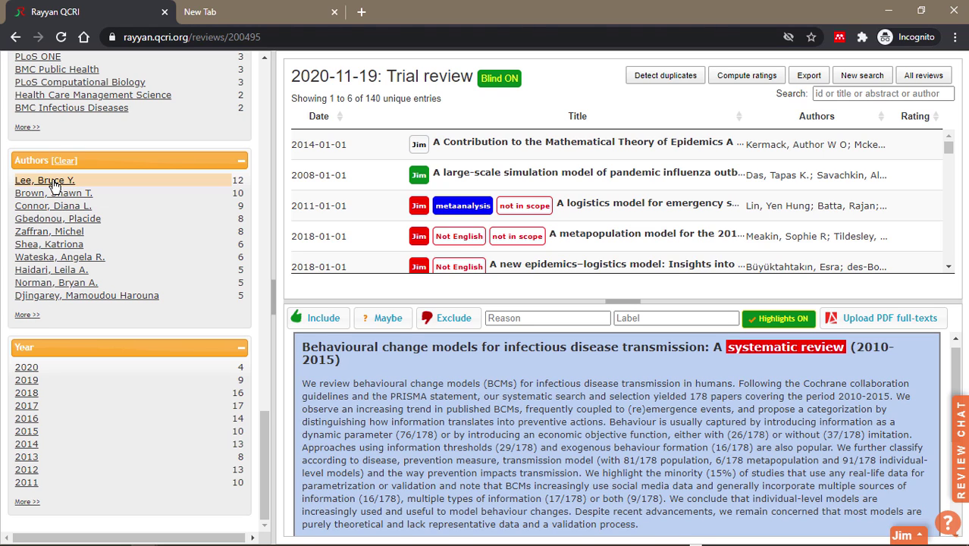
scroll(479, 176, down, 3)
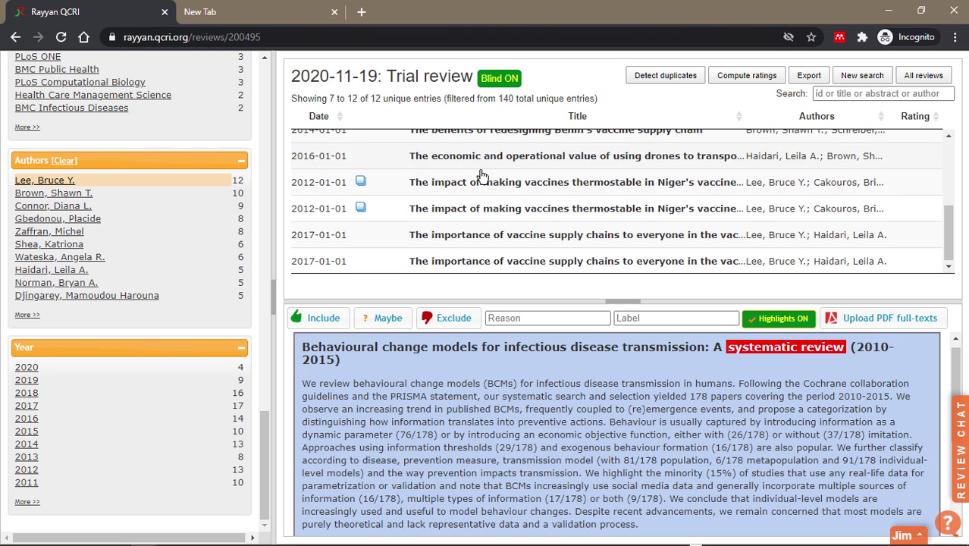
scroll(113, 189, up, 1)
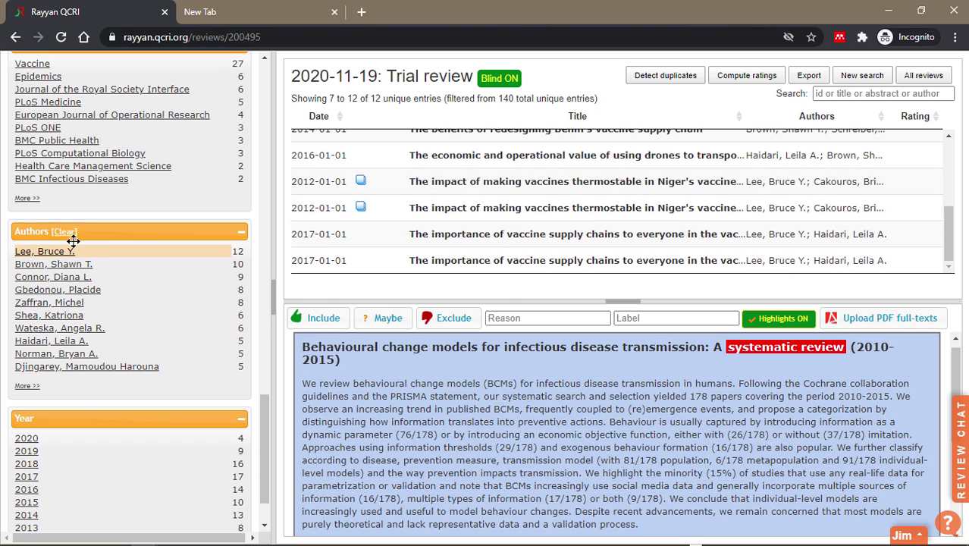
click(53, 254)
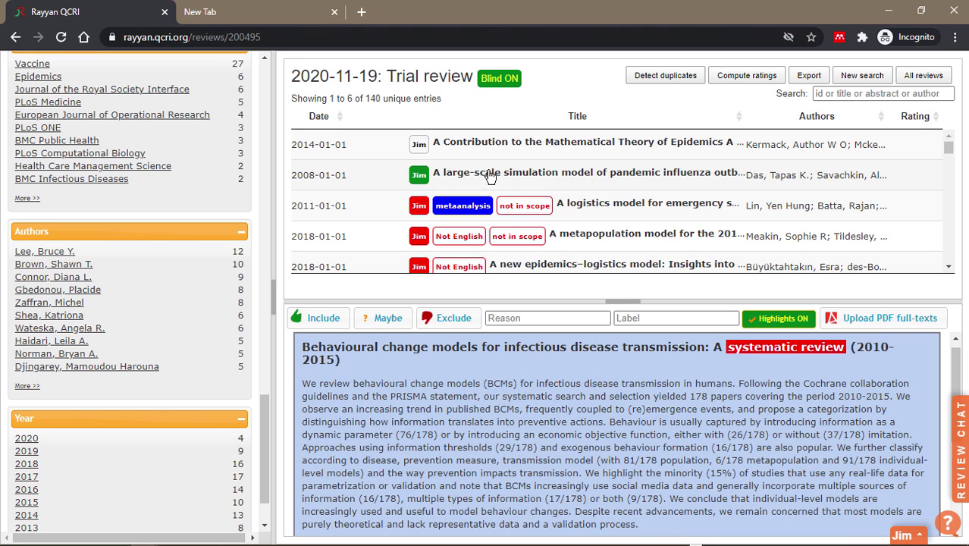
- Examine the articles matching the exclusion keyword United States, with the first one's abstract open
scroll(193, 281, down, 1)
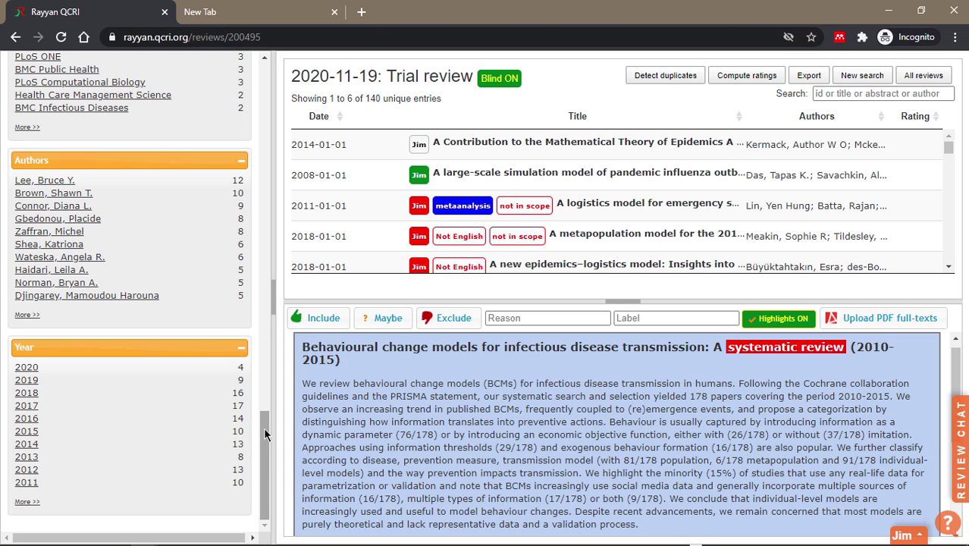
scroll(269, 380, up, 10)
click(139, 262)
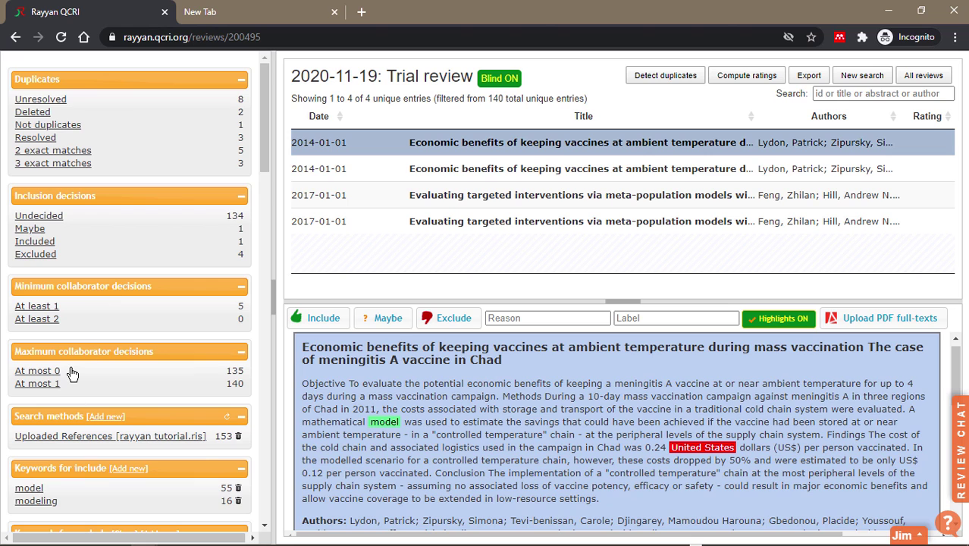
scroll(69, 376, down, 1)
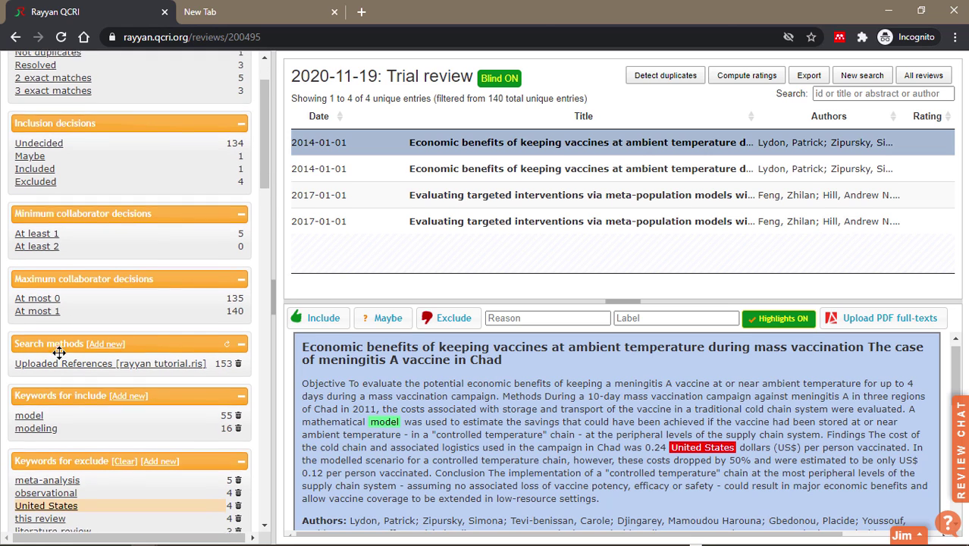
scroll(72, 341, down, 1)
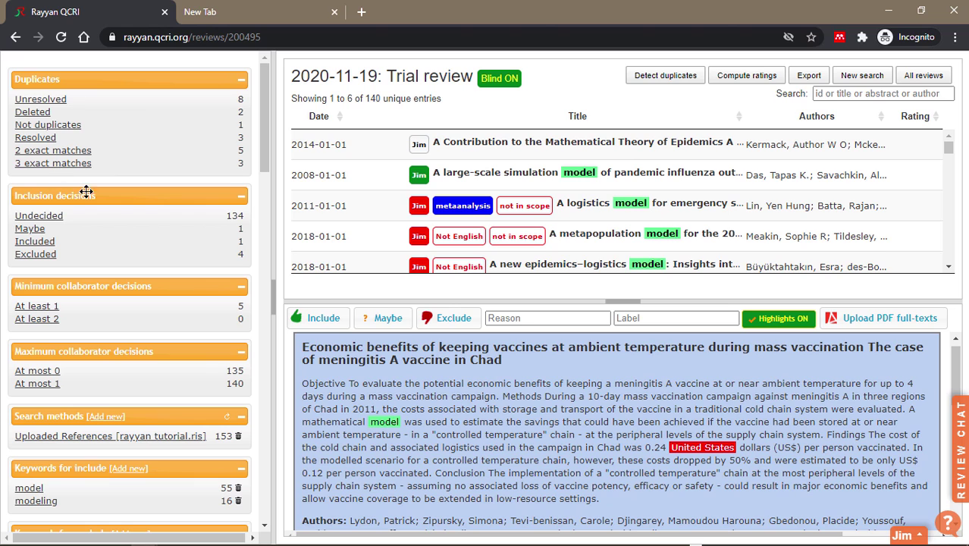
- Show only the undecided articles that contain the inclusion keyword model and browse them
click(41, 216)
scroll(115, 265, down, 1)
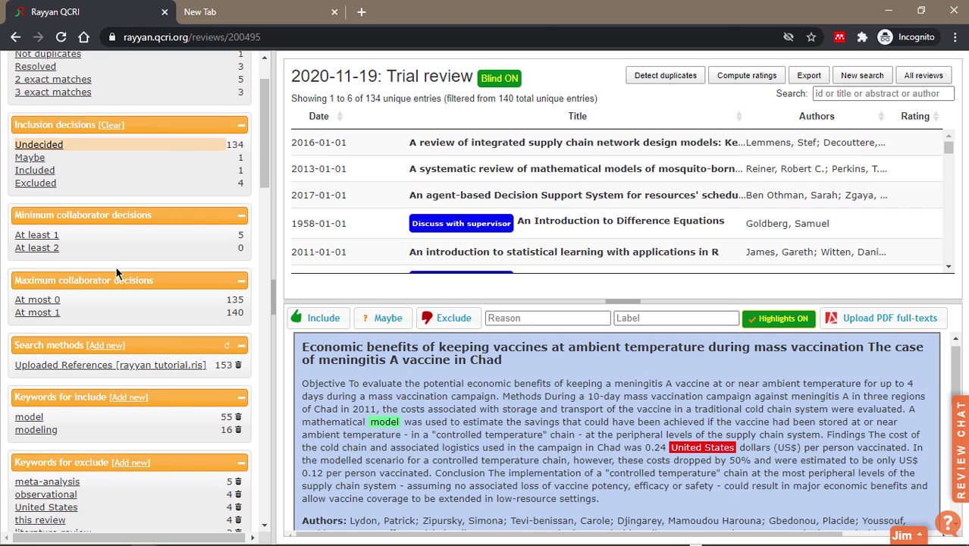
scroll(115, 266, down, 2)
click(30, 276)
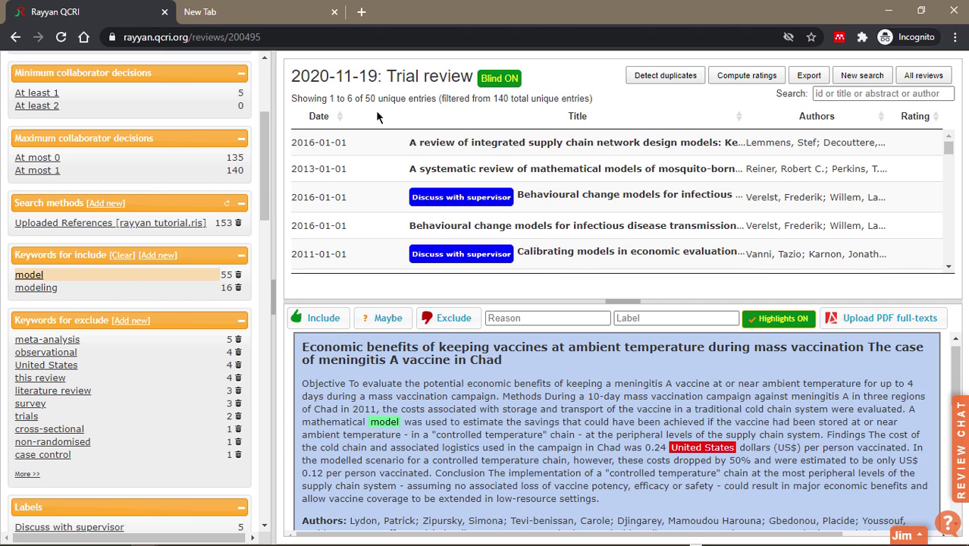
scroll(500, 205, down, 5)
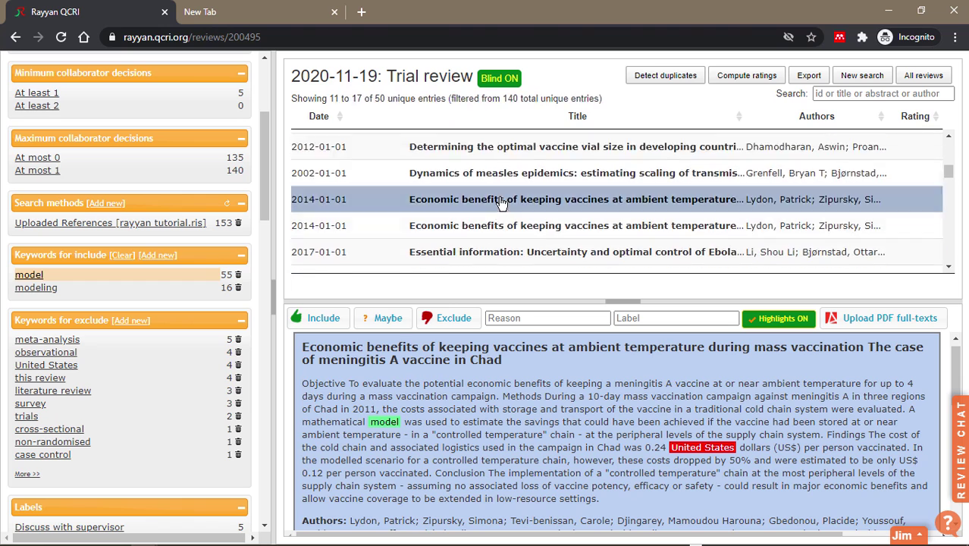
scroll(485, 189, up, 5)
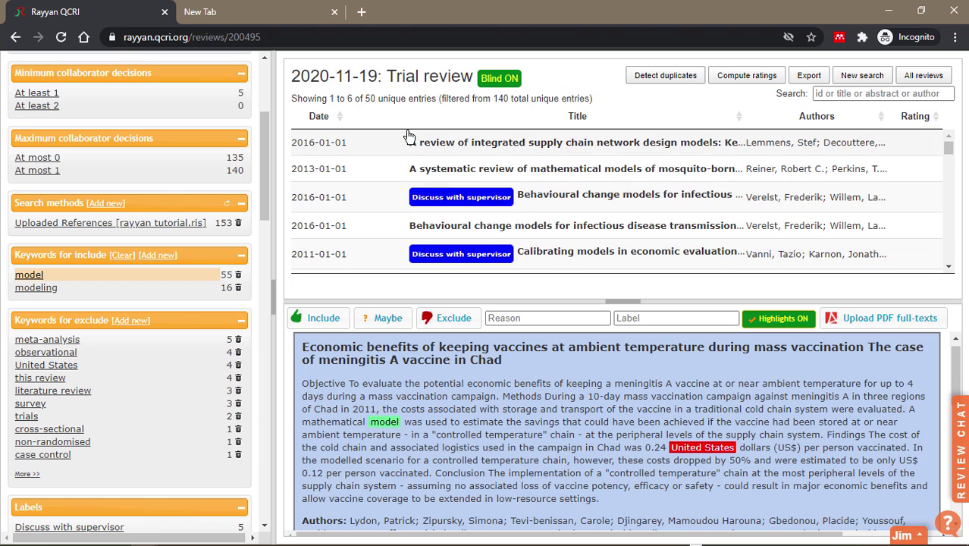
- Switch the inclusion keyword filter from model to modeling and add the label filter Discuss with supervisor
click(31, 276)
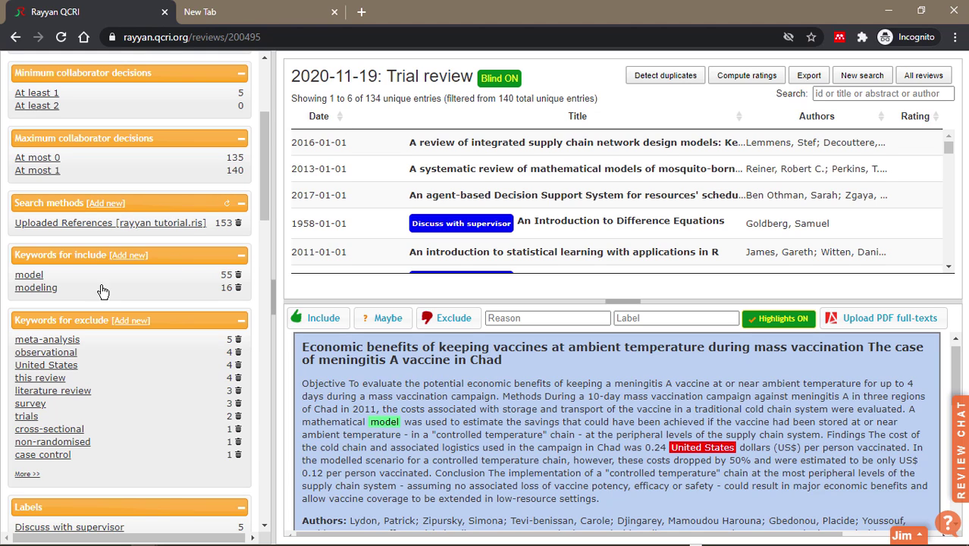
click(34, 289)
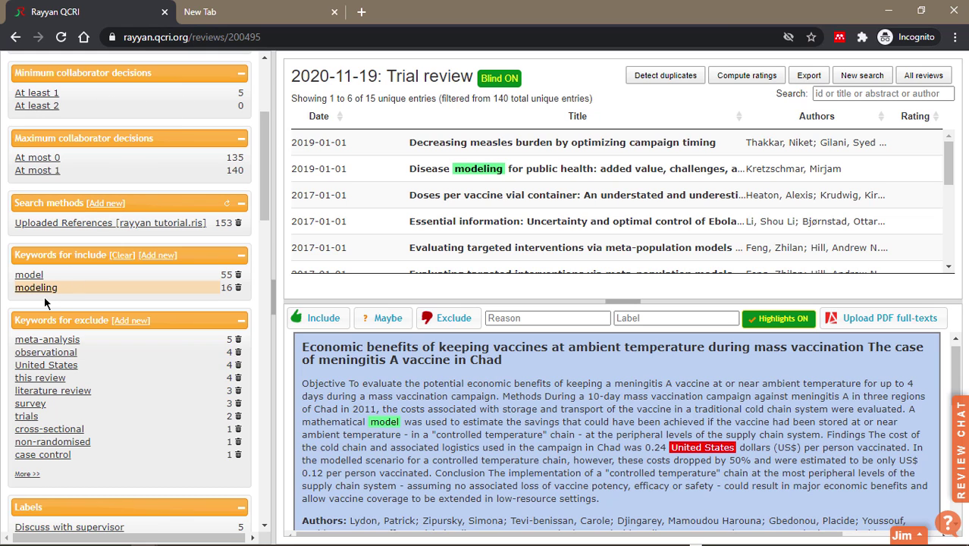
scroll(44, 300, down, 3)
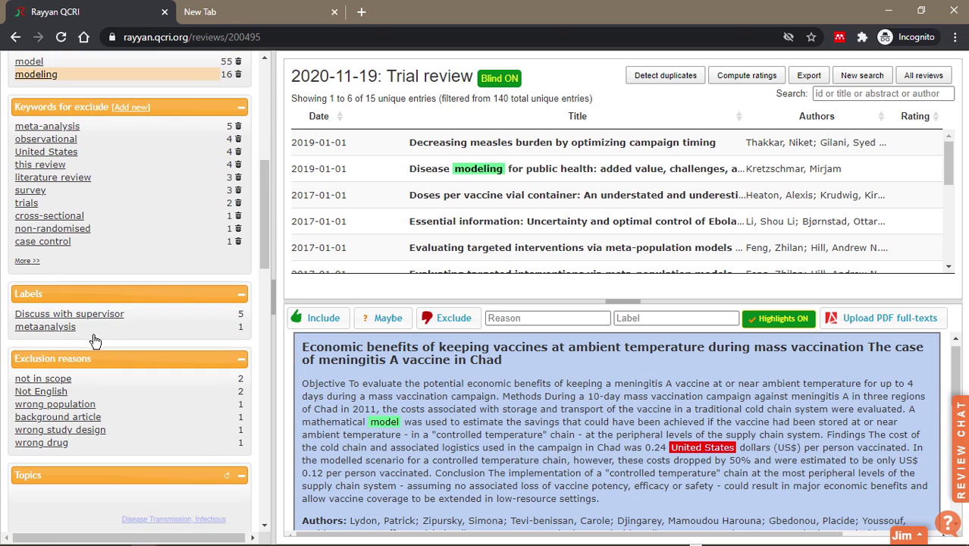
click(55, 315)
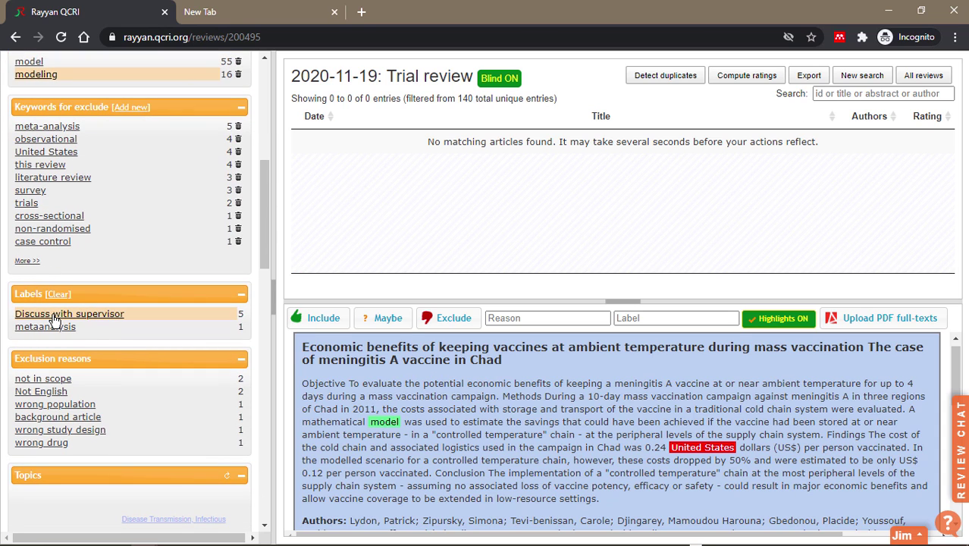
- Replace the label filter with the exclusion reason Not English, and remove that filter after viewing the results
click(55, 317)
click(45, 394)
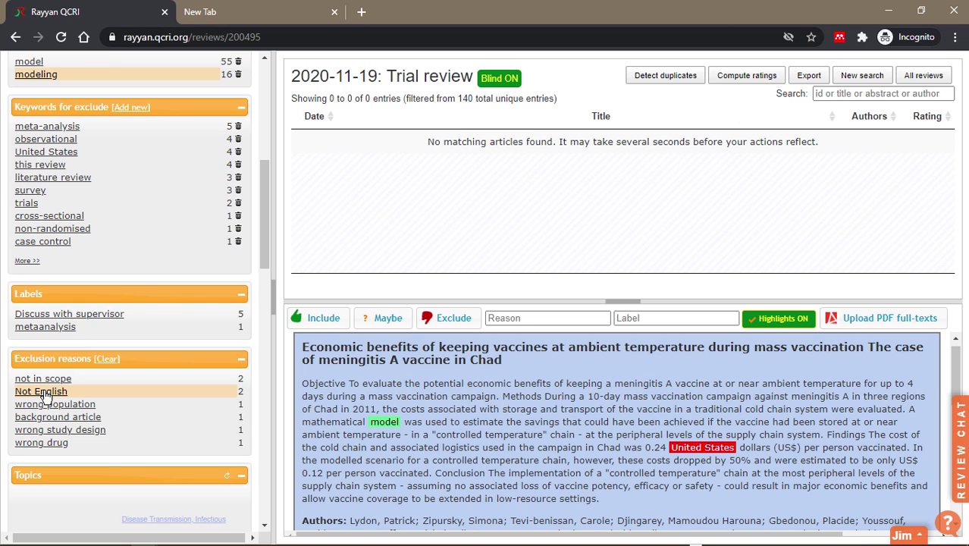
click(46, 394)
- Clear the modeling keyword filter and the Undecided inclusion filter
scroll(42, 227, up, 3)
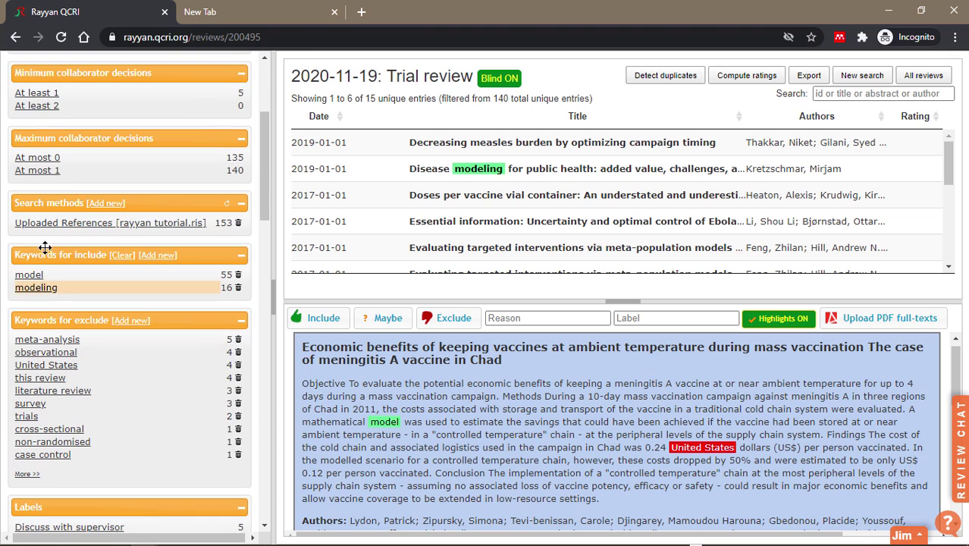
click(42, 289)
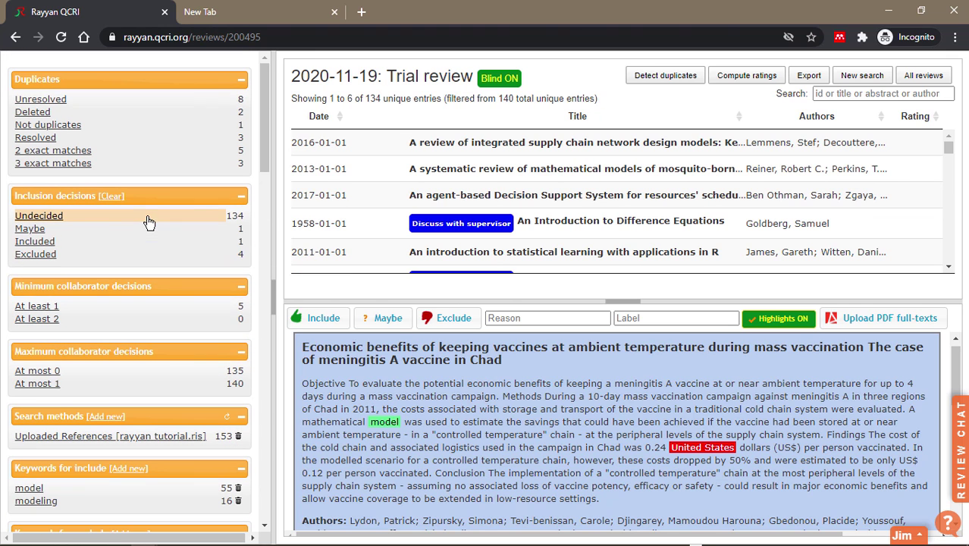
click(44, 220)
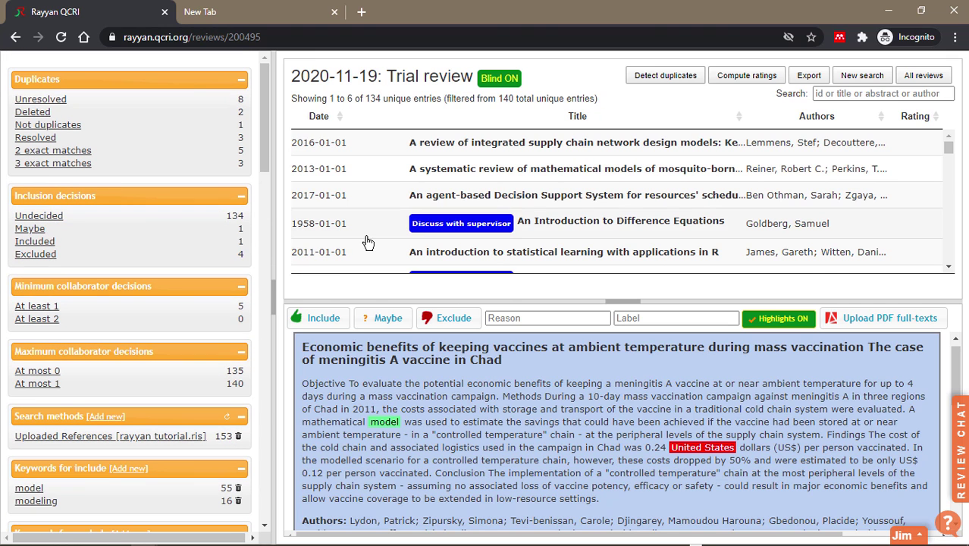